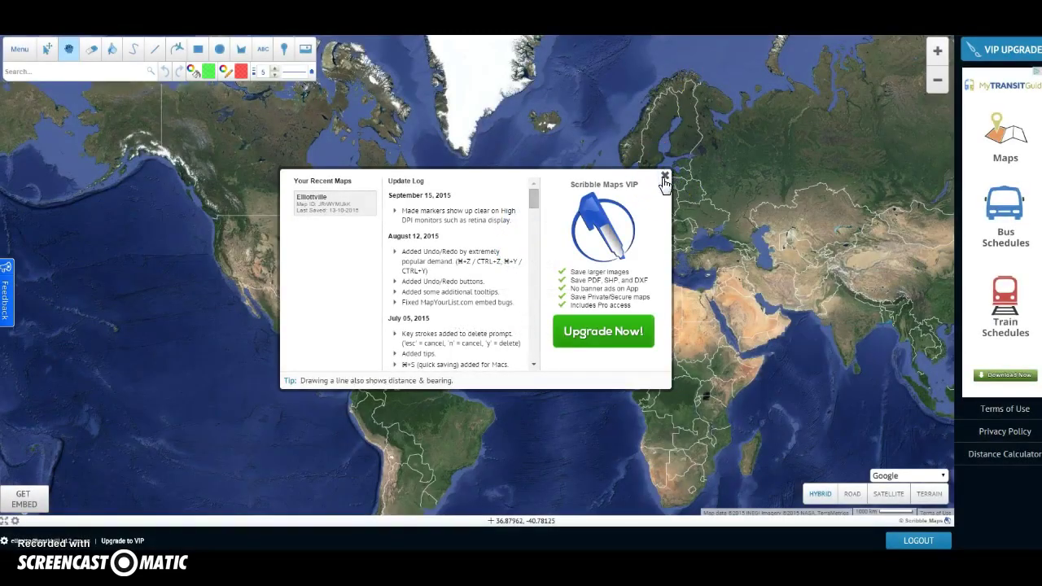
- Close the Recent Maps / Update Log window to reveal the world satellite map
{"action": "left_click", "coordinate": [664, 175]}
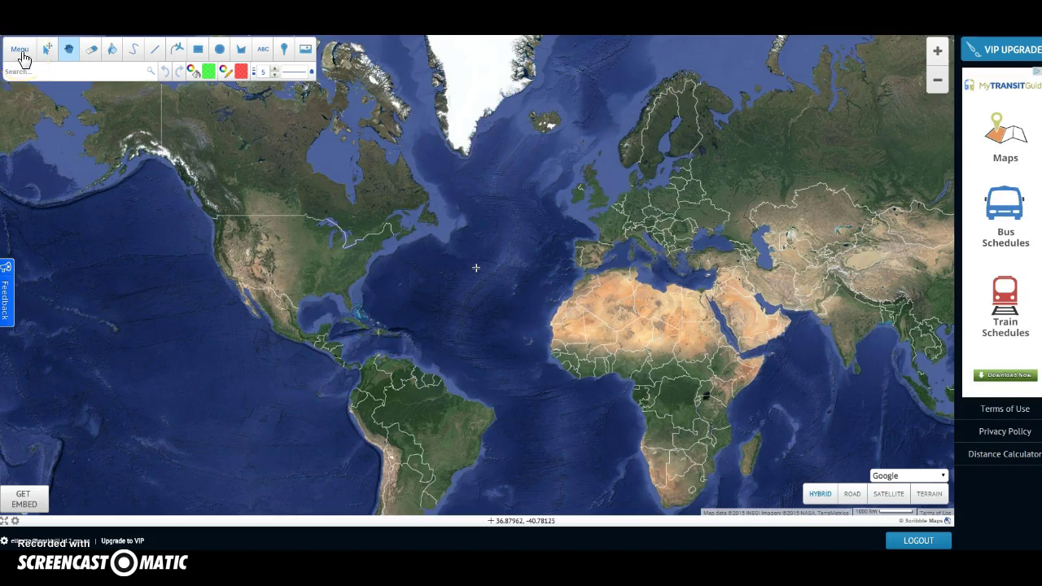
- Load the saved Elliottville map from the Your Maps list
{"action": "left_click", "coordinate": [21, 52]}
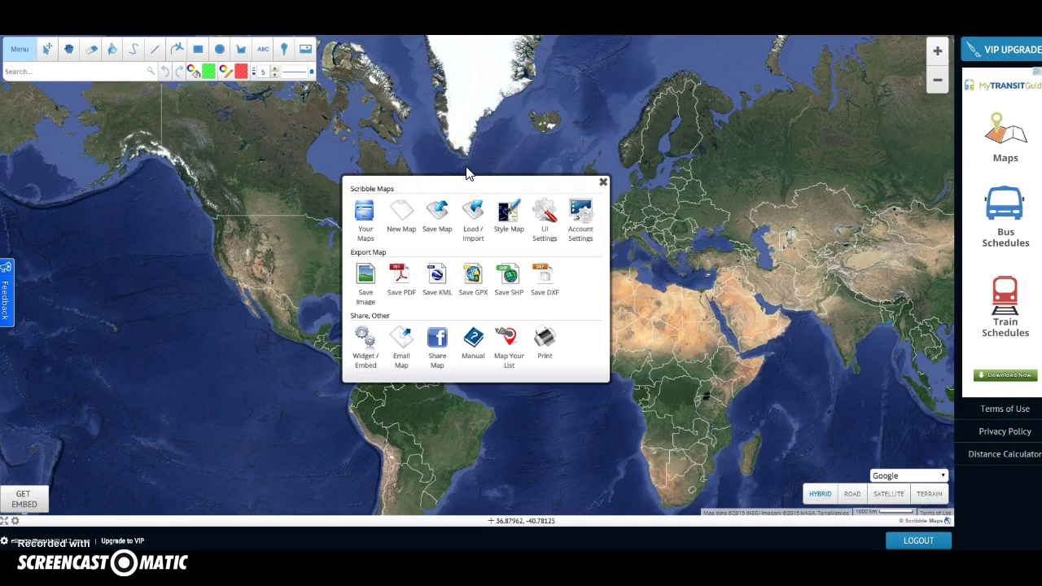
{"action": "left_click", "coordinate": [366, 214]}
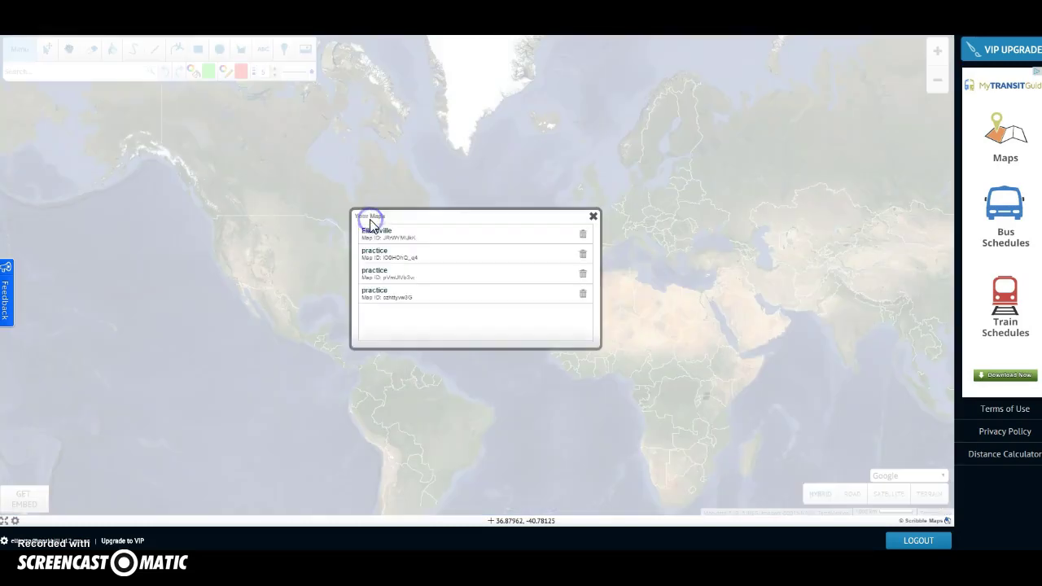
{"action": "left_click", "coordinate": [384, 296]}
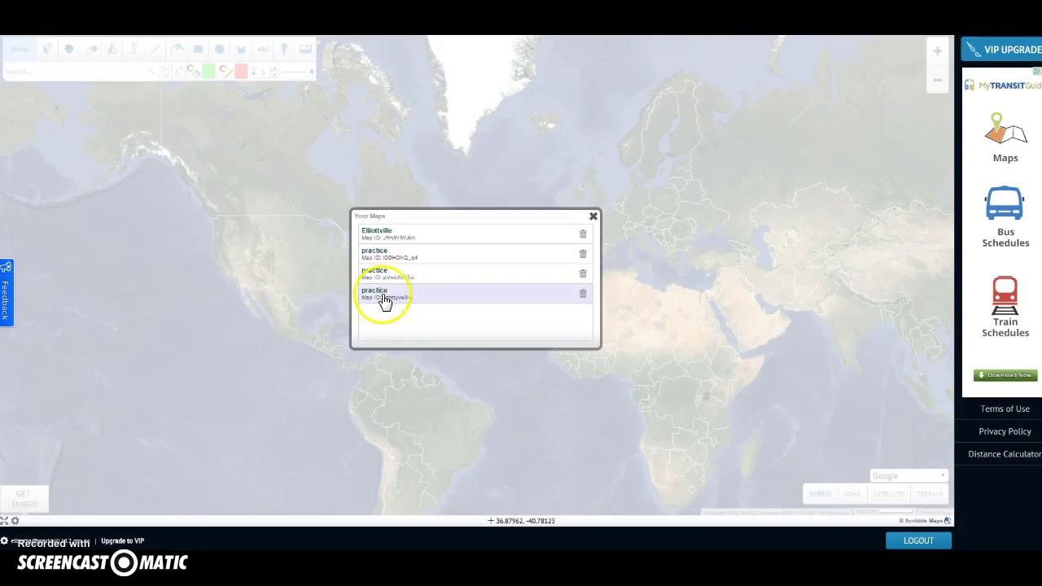
{"action": "left_click", "coordinate": [425, 236]}
{"action": "left_click", "coordinate": [527, 247]}
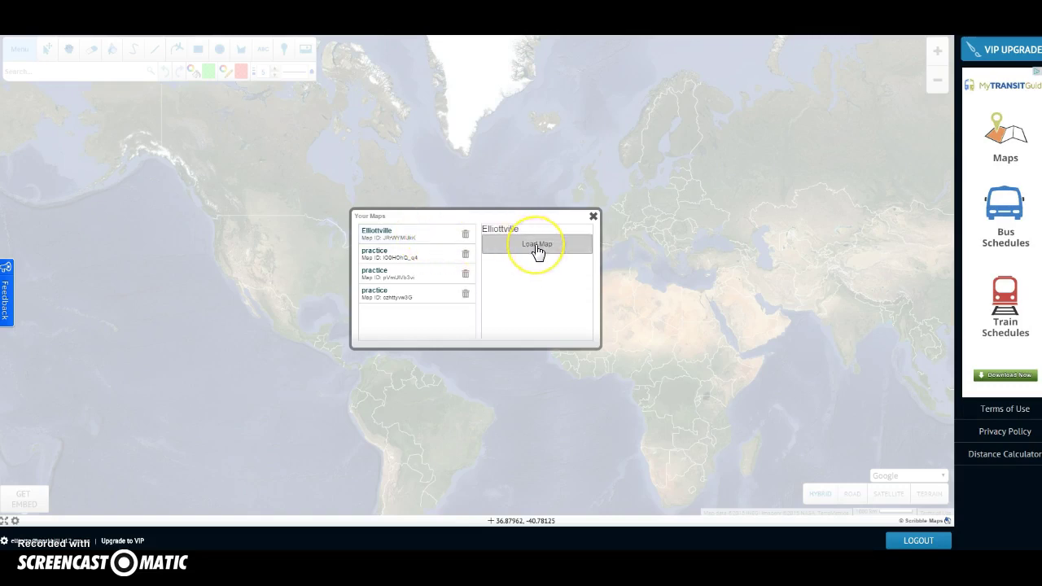
{"action": "left_click", "coordinate": [537, 247]}
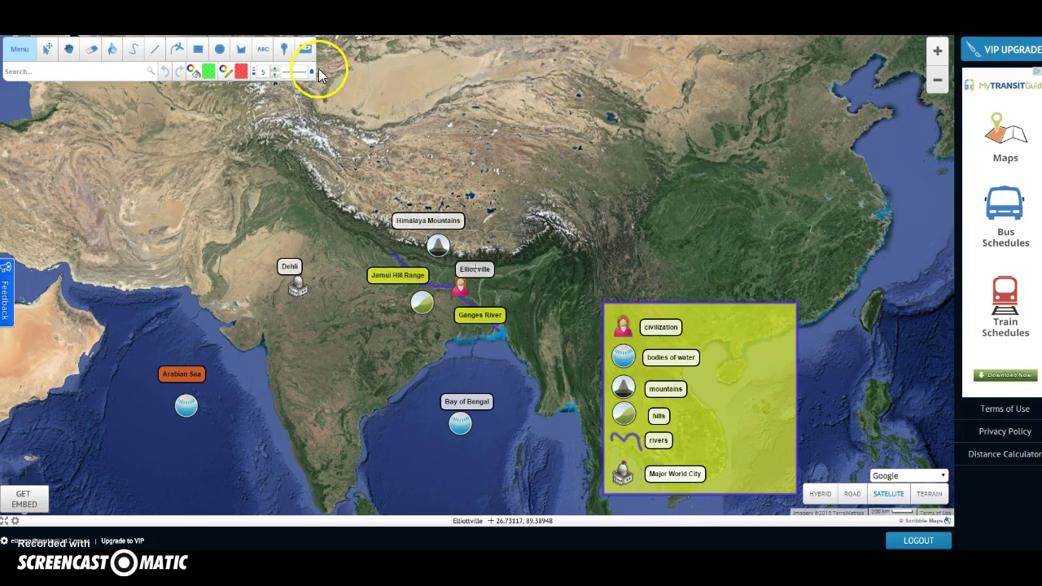
- Switch to the marker (pin) tool to bring up the marker picker
{"action": "left_click", "coordinate": [283, 53]}
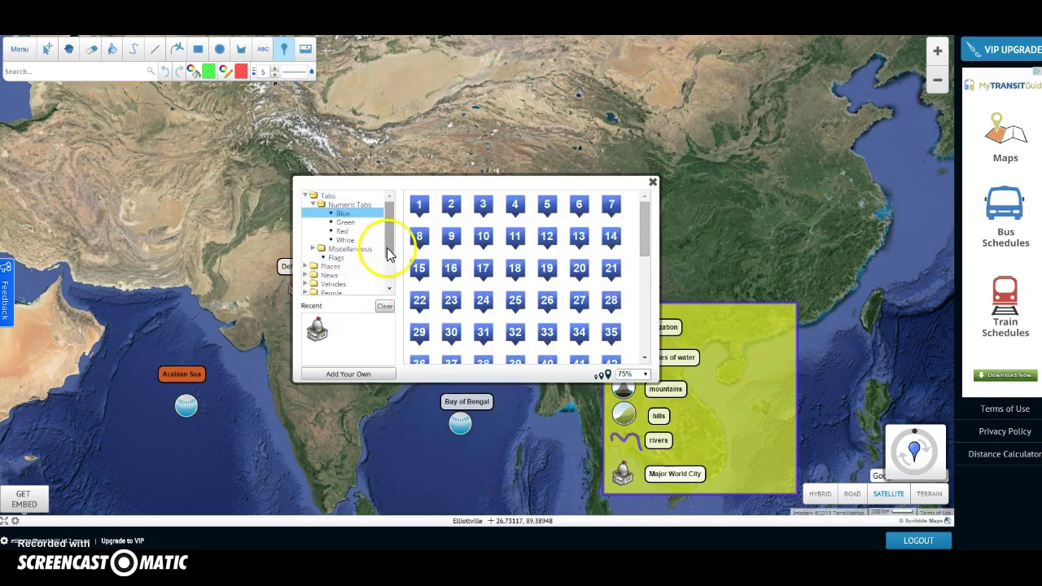
- Choose the brown mountain icon from Places > Geology Locations
{"action": "left_click_drag", "start_coordinate": [388, 237], "coordinate": [388, 281]}
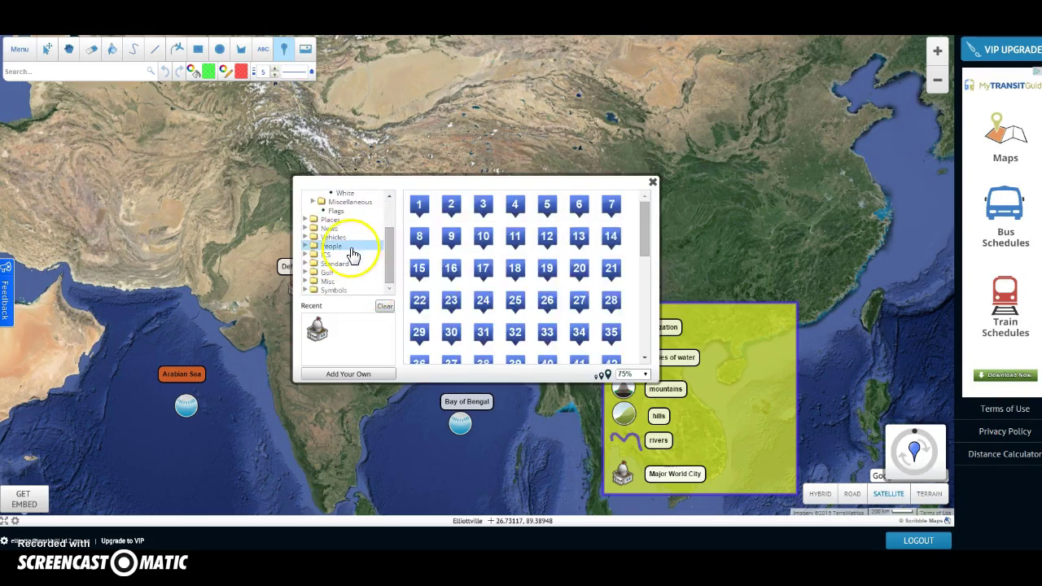
{"action": "left_click", "coordinate": [336, 221]}
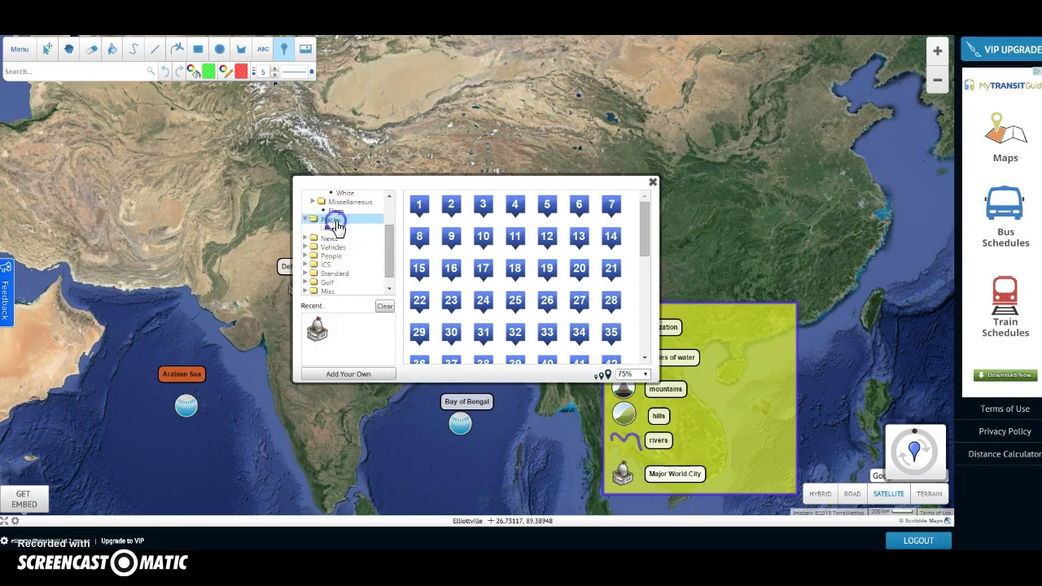
{"action": "left_click", "coordinate": [342, 229]}
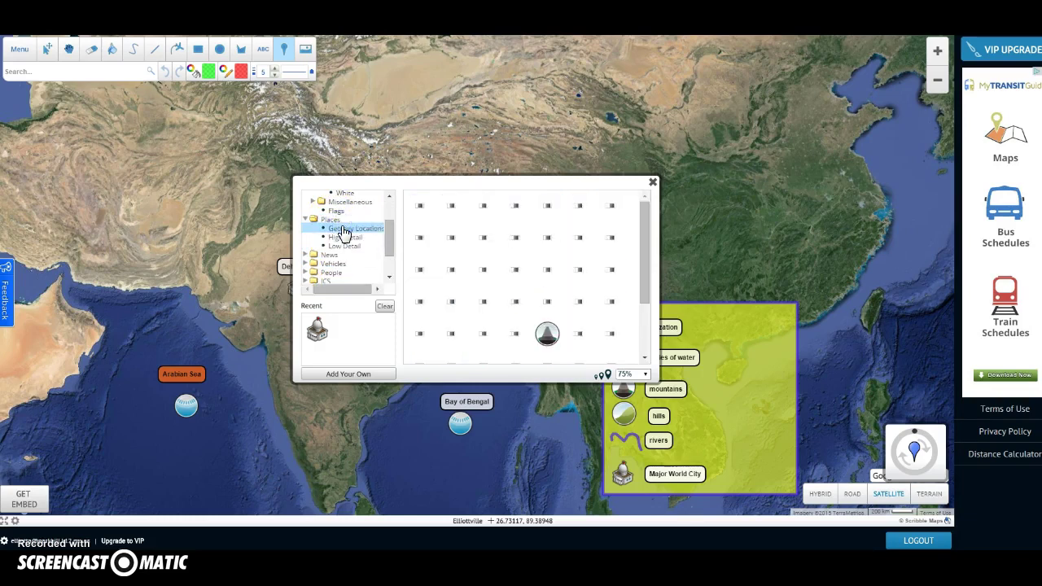
{"action": "left_click", "coordinate": [647, 274]}
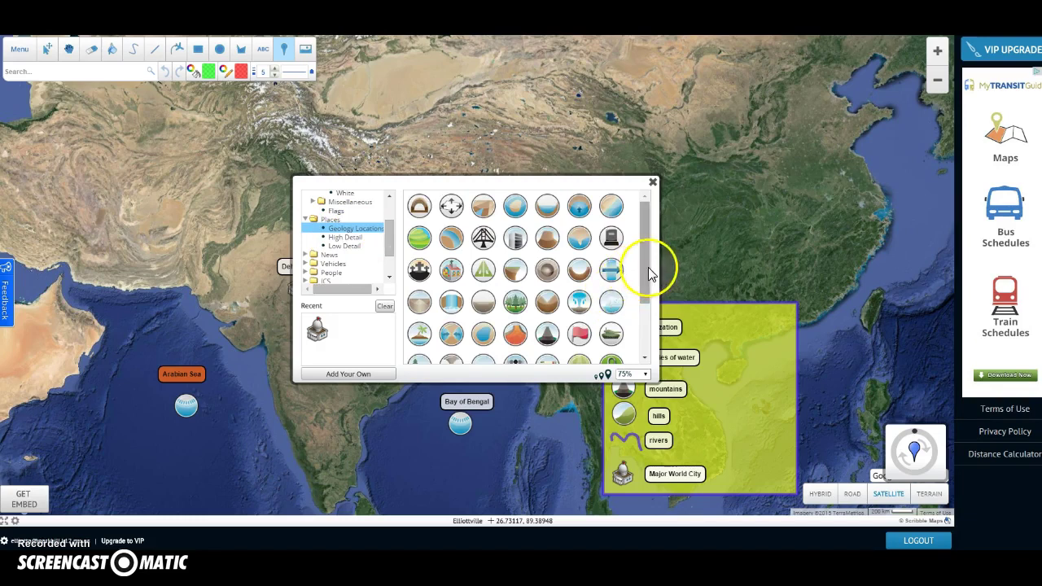
{"action": "left_click_drag", "start_coordinate": [644, 268], "coordinate": [647, 324]}
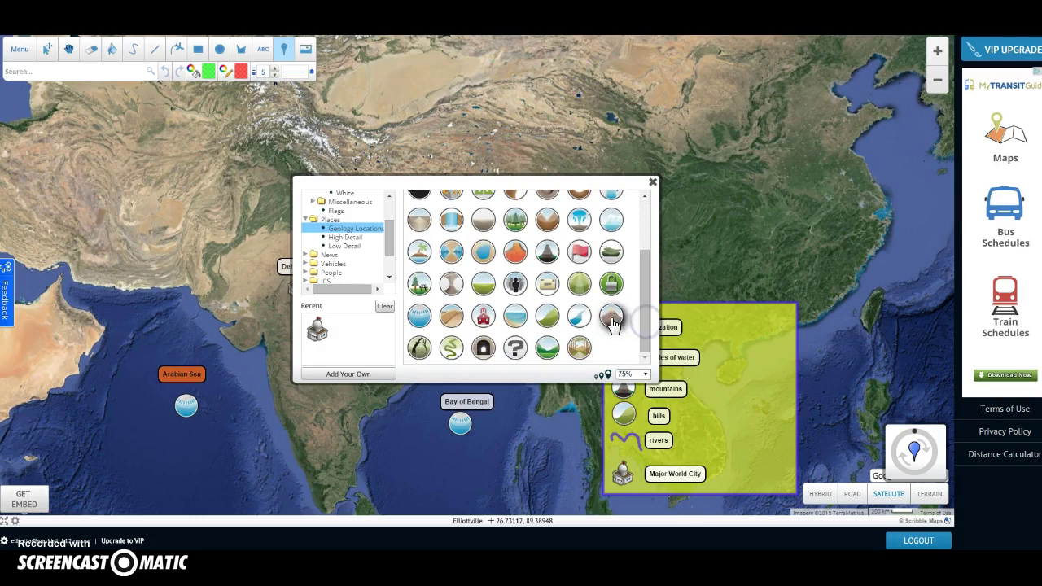
{"action": "left_click", "coordinate": [611, 317]}
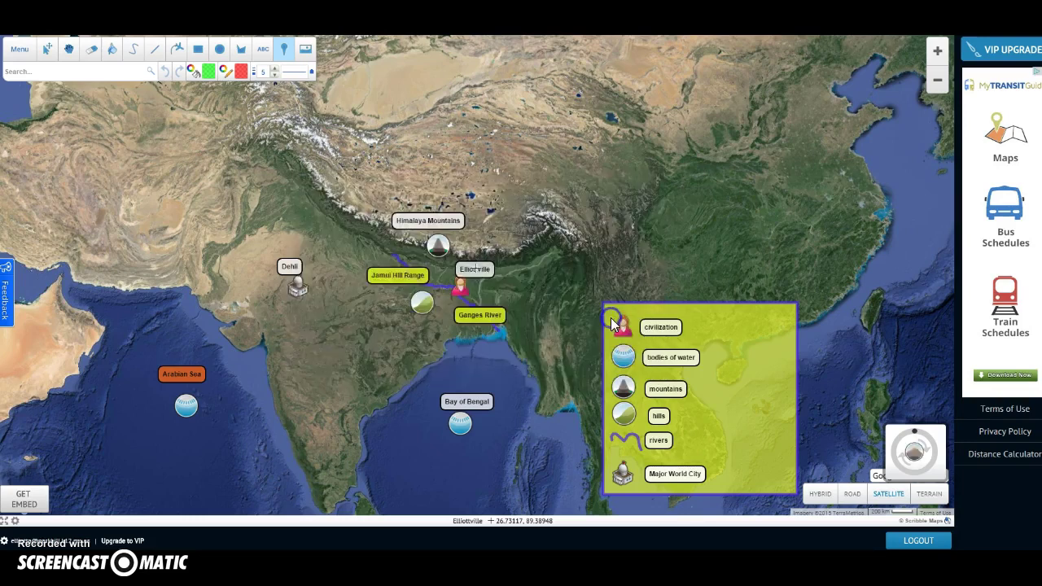
- Place a mountain marker titled 'Mt. Everest' beside the Himalaya Mountains marker
{"action": "left_click", "coordinate": [465, 241]}
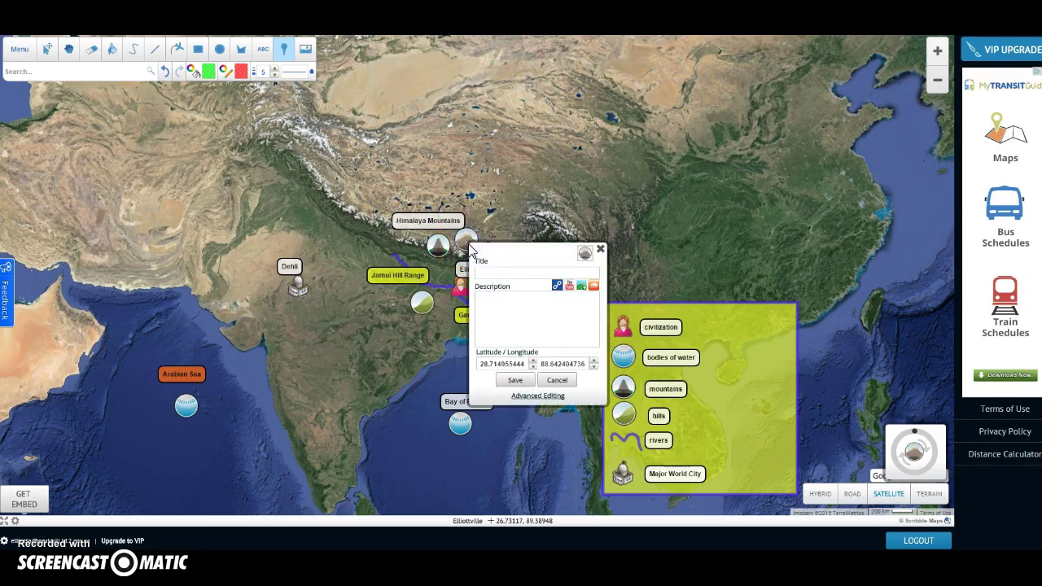
{"action": "left_click", "coordinate": [487, 270]}
{"action": "type", "text": "Mt. Evere"}
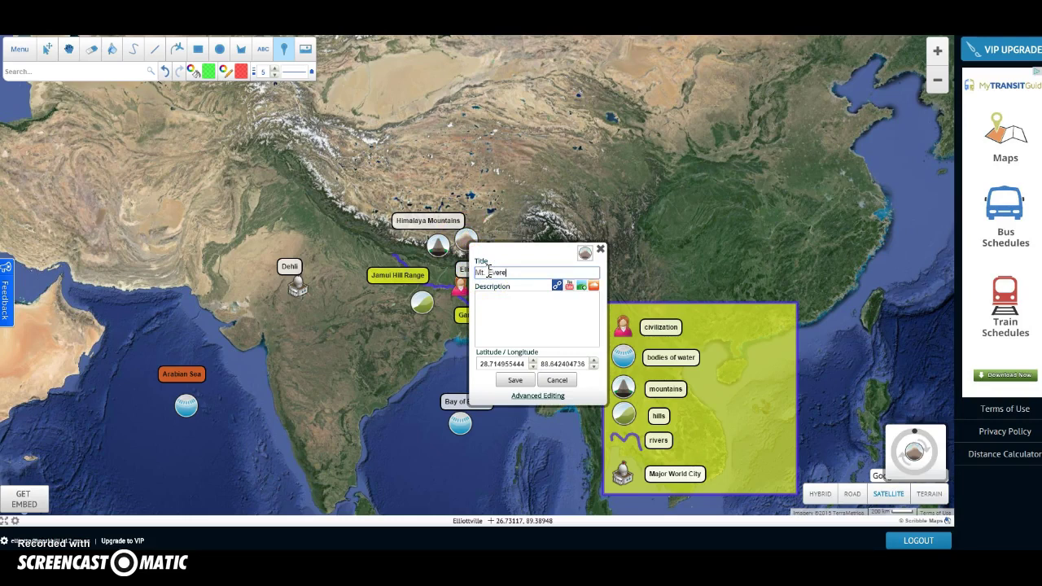
{"action": "type", "text": "st"}
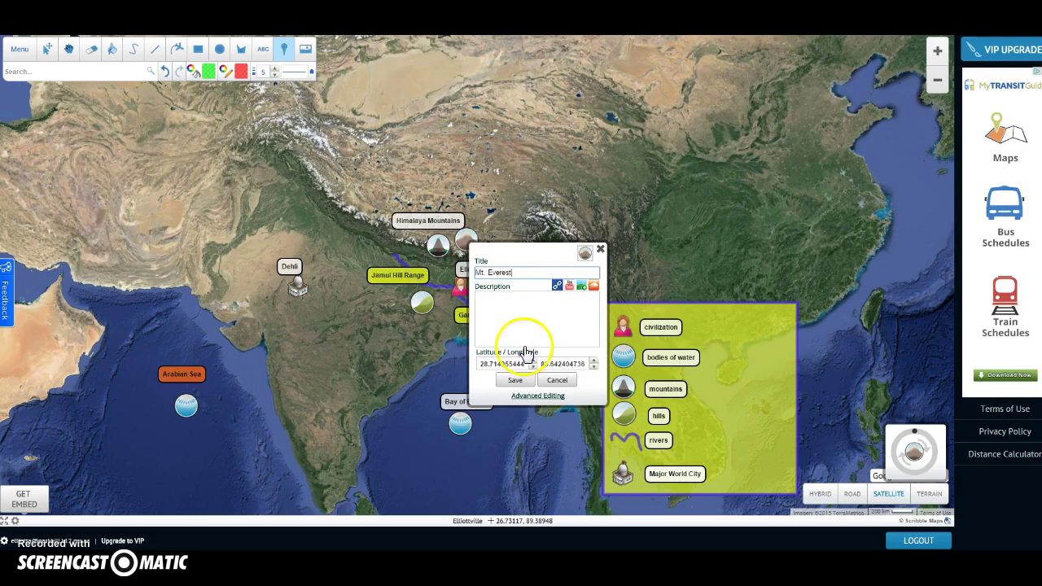
{"action": "left_click", "coordinate": [515, 380]}
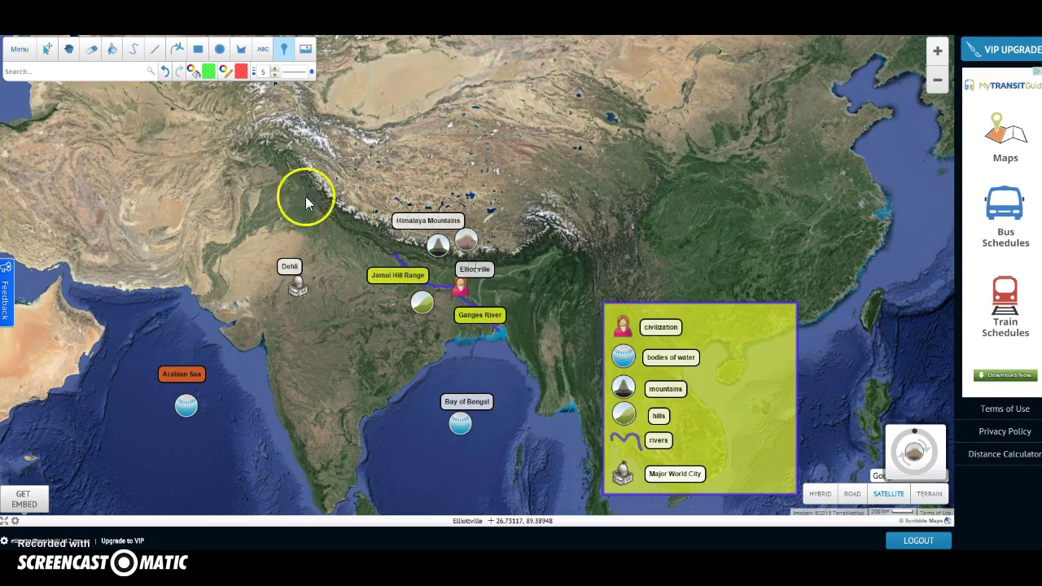
{"action": "left_click", "coordinate": [46, 49]}
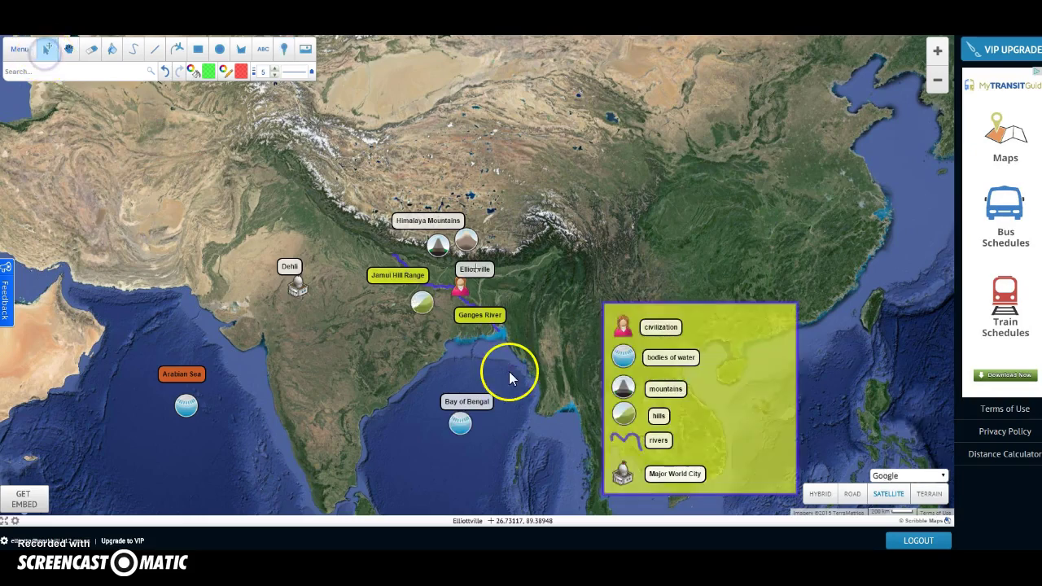
- Stretch the legend taller and add a brown mountain icon below Major World City
{"action": "left_click", "coordinate": [762, 471]}
{"action": "left_click_drag", "start_coordinate": [602, 495], "coordinate": [596, 513]}
{"action": "left_click", "coordinate": [283, 51]}
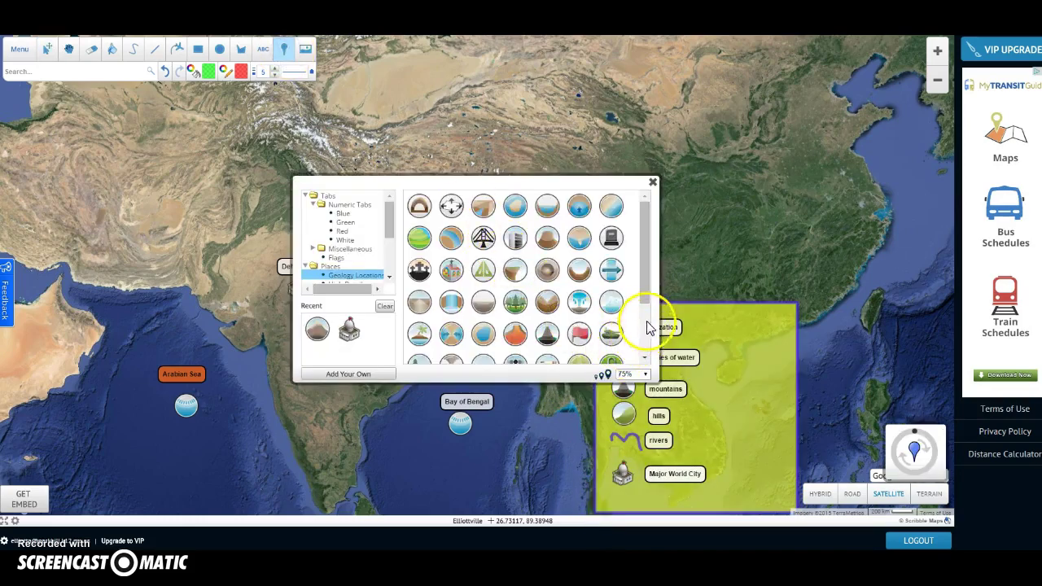
{"action": "left_click", "coordinate": [646, 330]}
{"action": "left_click", "coordinate": [625, 334]}
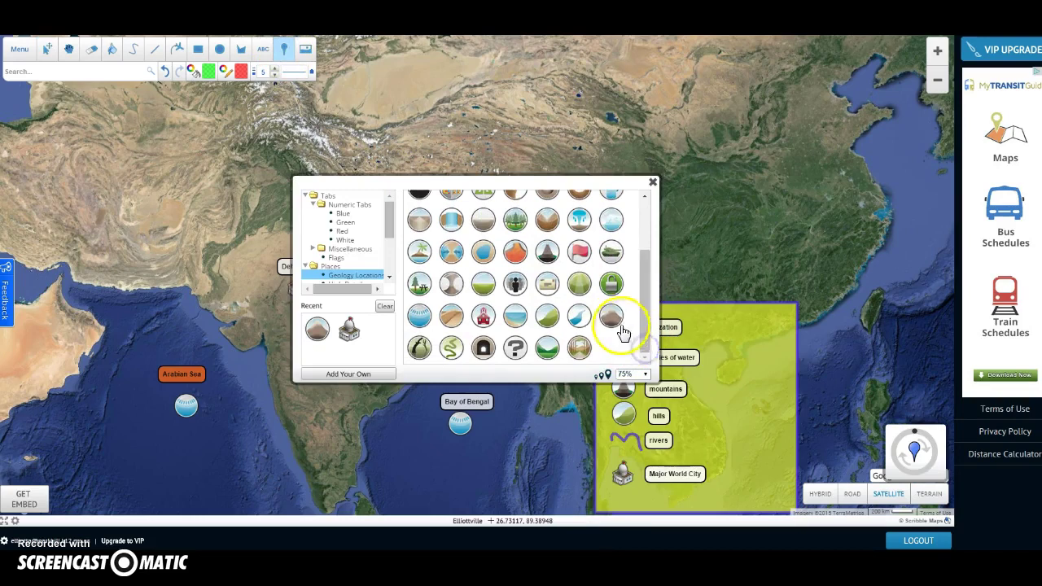
{"action": "left_click", "coordinate": [622, 505]}
{"action": "left_click", "coordinate": [660, 482]}
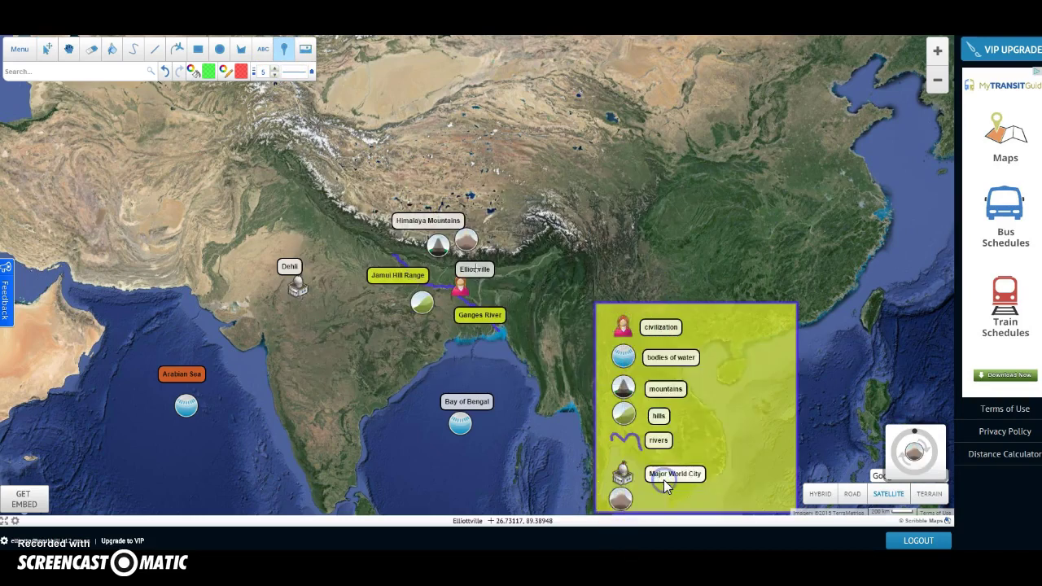
{"action": "left_click", "coordinate": [263, 49]}
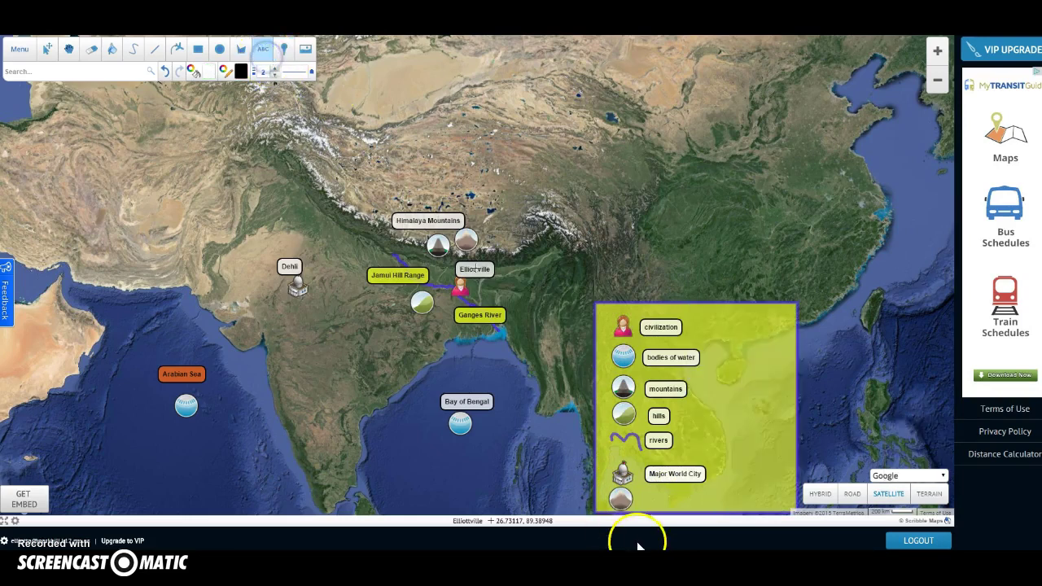
- Add a 'Mt. Everest' text label beside the legend's new mountain icon
{"action": "left_click", "coordinate": [662, 497]}
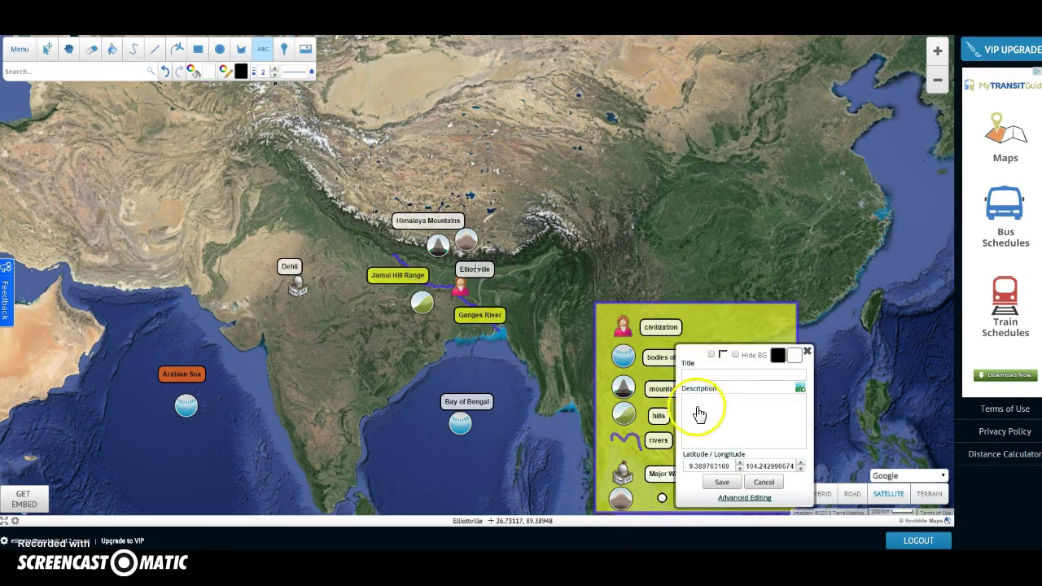
{"action": "left_click", "coordinate": [721, 374]}
{"action": "type", "text": "Mt. Everest"}
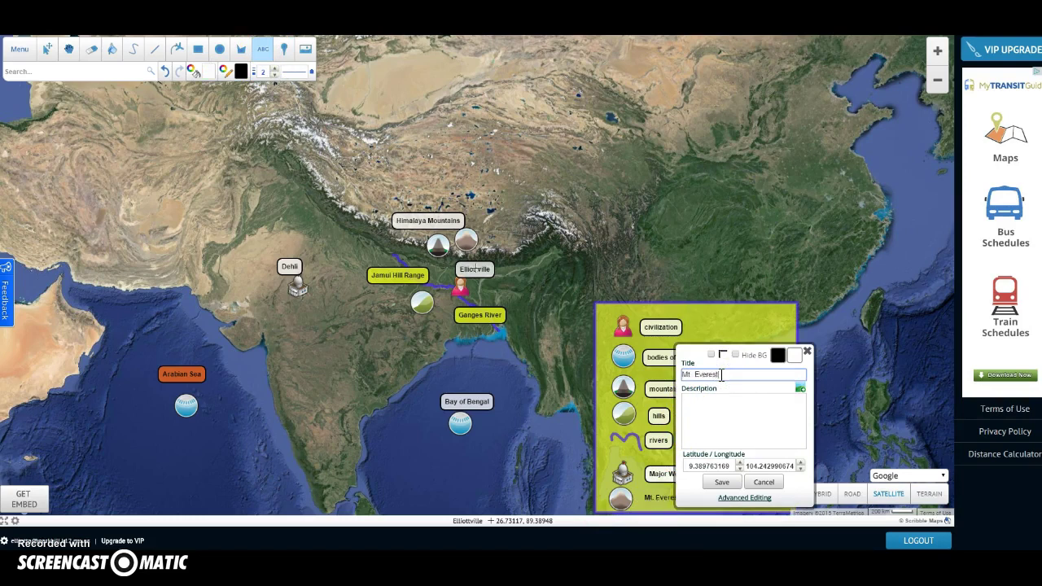
{"action": "left_click", "coordinate": [721, 486]}
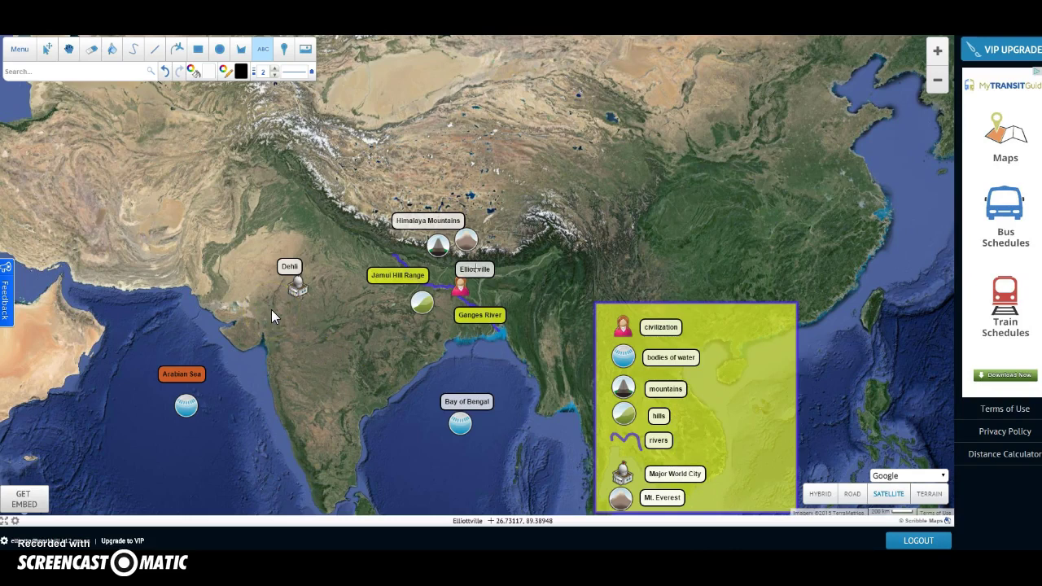
{"action": "left_click", "coordinate": [21, 55]}
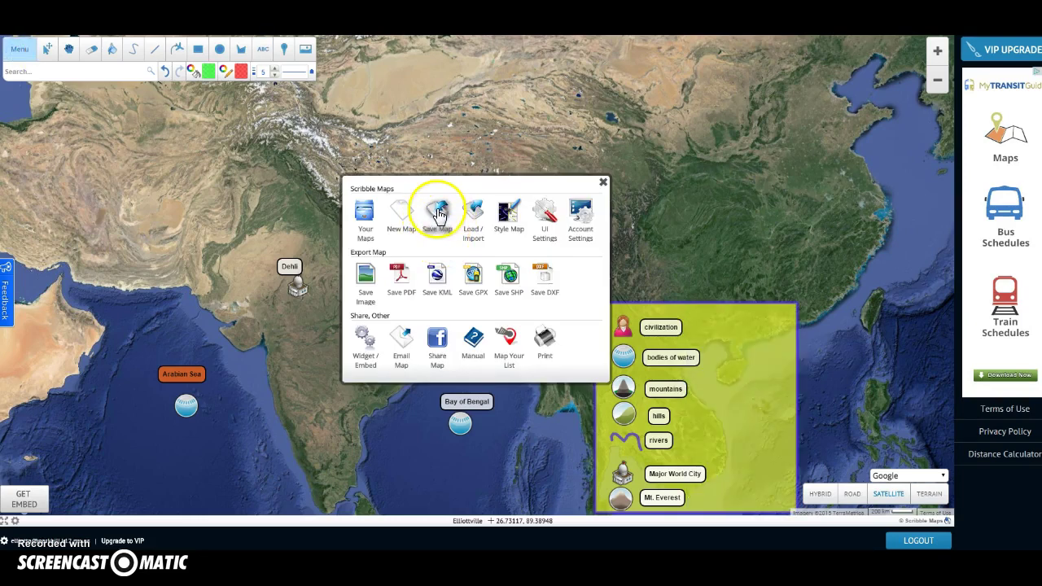
- Bring up the Save Map form with title Elliottville and description Example civilization
{"action": "left_click", "coordinate": [438, 222]}
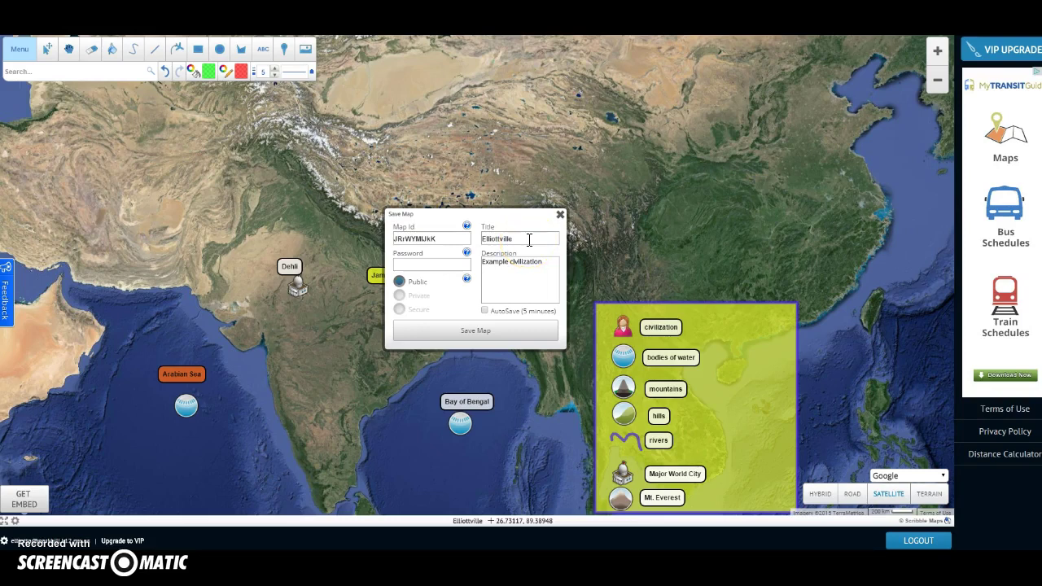
{"action": "mouse_move", "coordinate": [529, 240]}
{"action": "left_mouse_down"}
{"action": "mouse_move", "coordinate": [473, 236]}
{"action": "mouse_move", "coordinate": [478, 246]}
{"action": "mouse_move", "coordinate": [528, 238]}
{"action": "left_mouse_up"}
{"action": "left_click", "coordinate": [477, 330]}
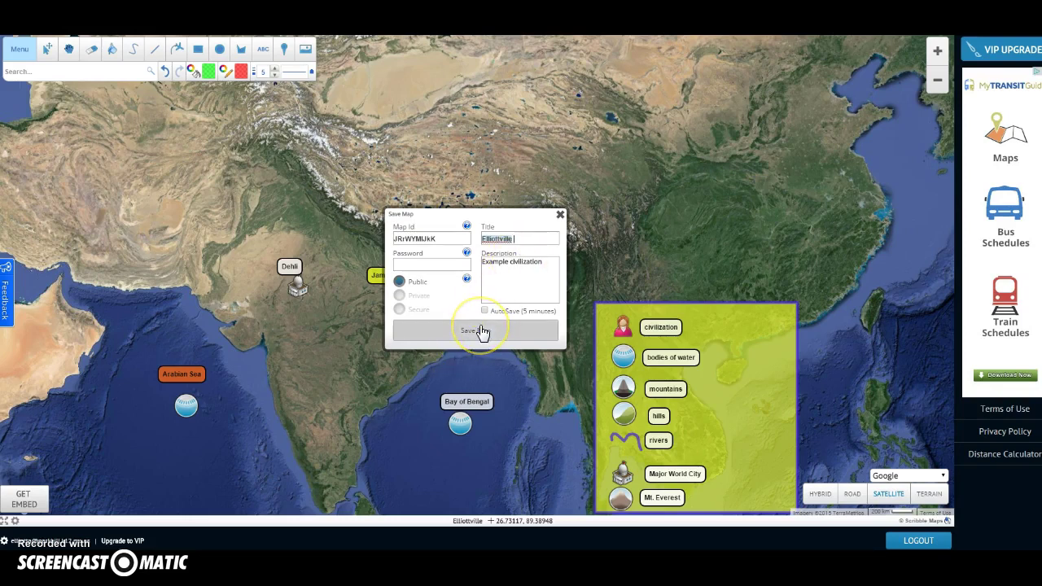
- Save the Elliottville map, select its edit link, and close the Map Saved summary
{"action": "left_click", "coordinate": [481, 331]}
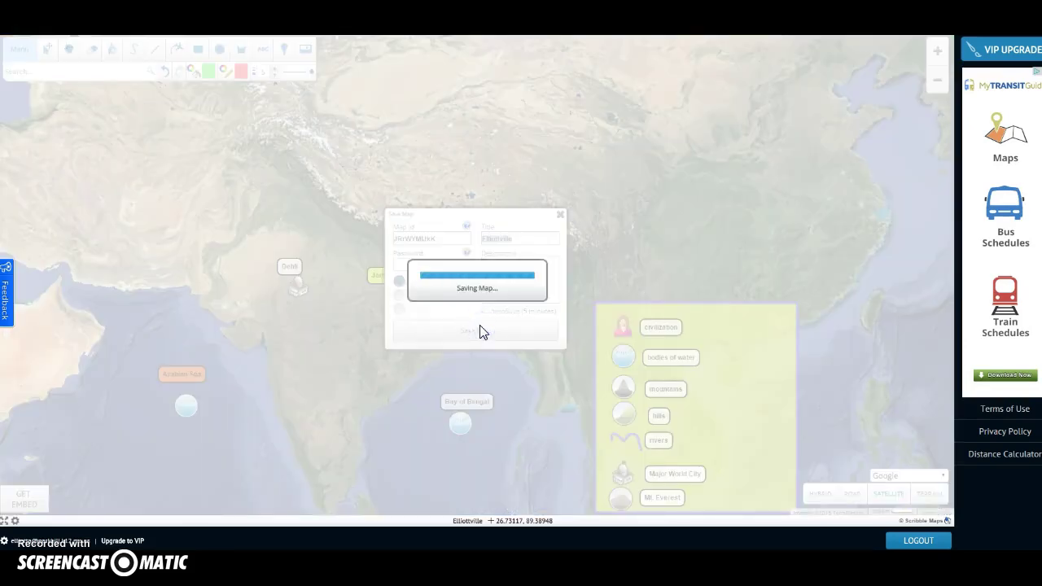
{"action": "left_click", "coordinate": [469, 245]}
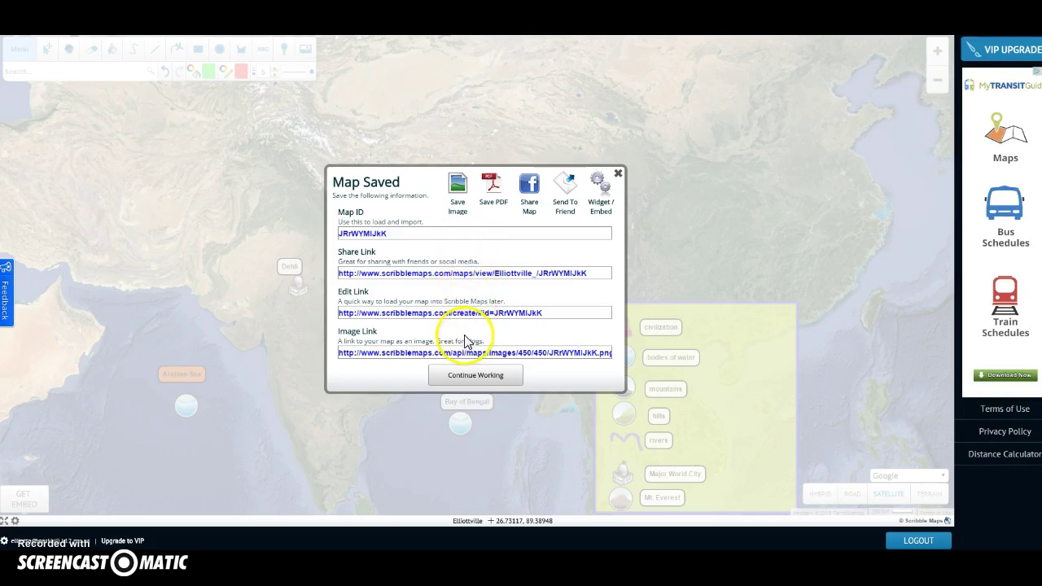
{"action": "left_click", "coordinate": [583, 350]}
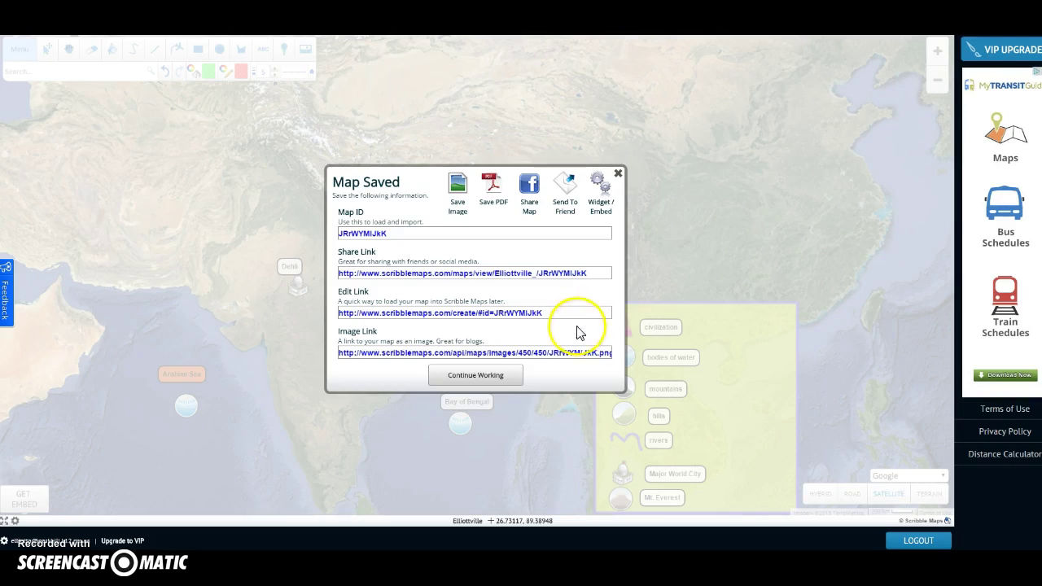
{"action": "left_click", "coordinate": [562, 314]}
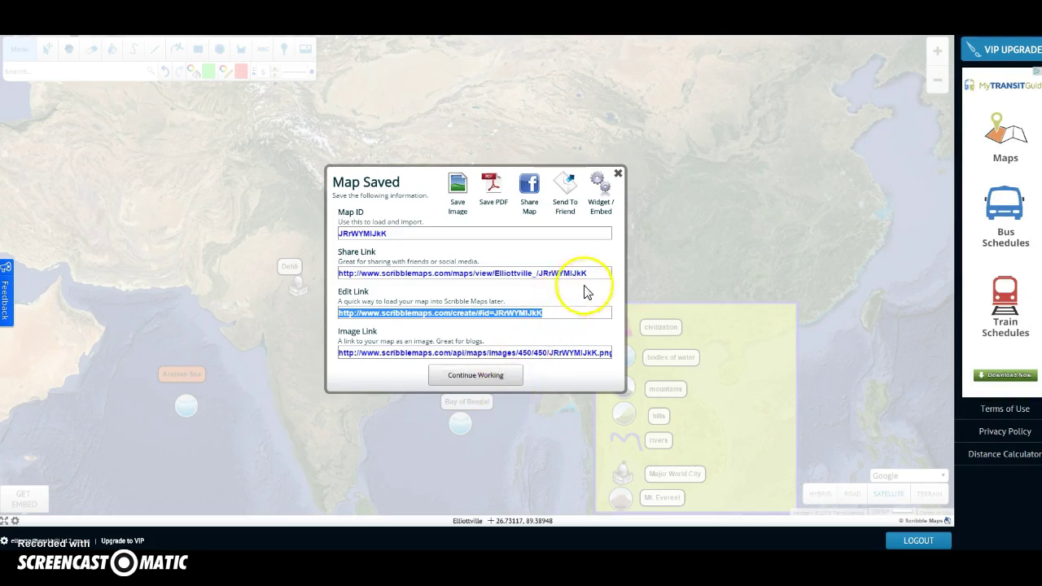
{"action": "left_click", "coordinate": [446, 377]}
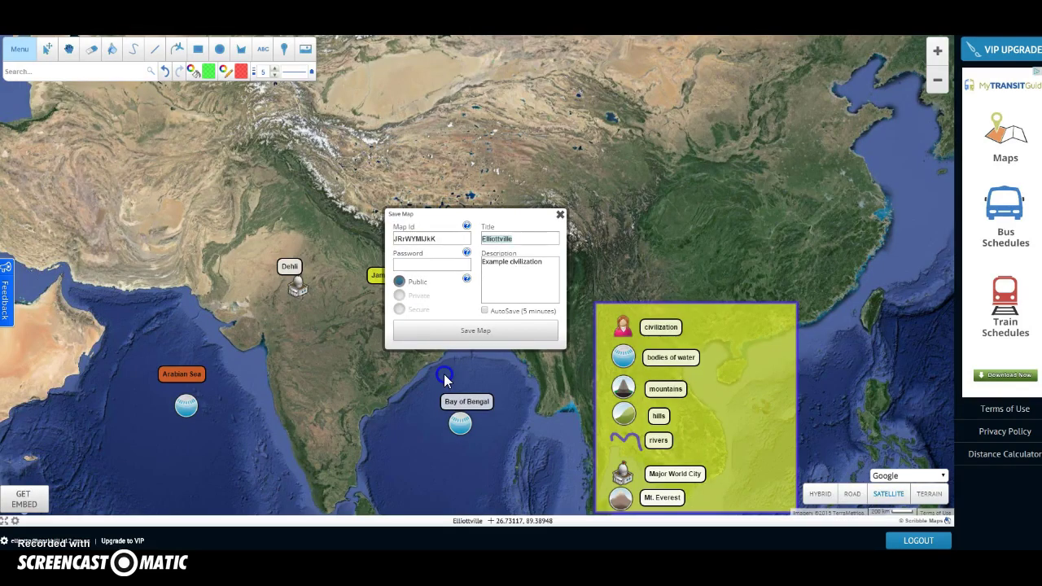
- Close the save form and switch the map from hybrid back to plain satellite view
{"action": "left_click", "coordinate": [560, 216]}
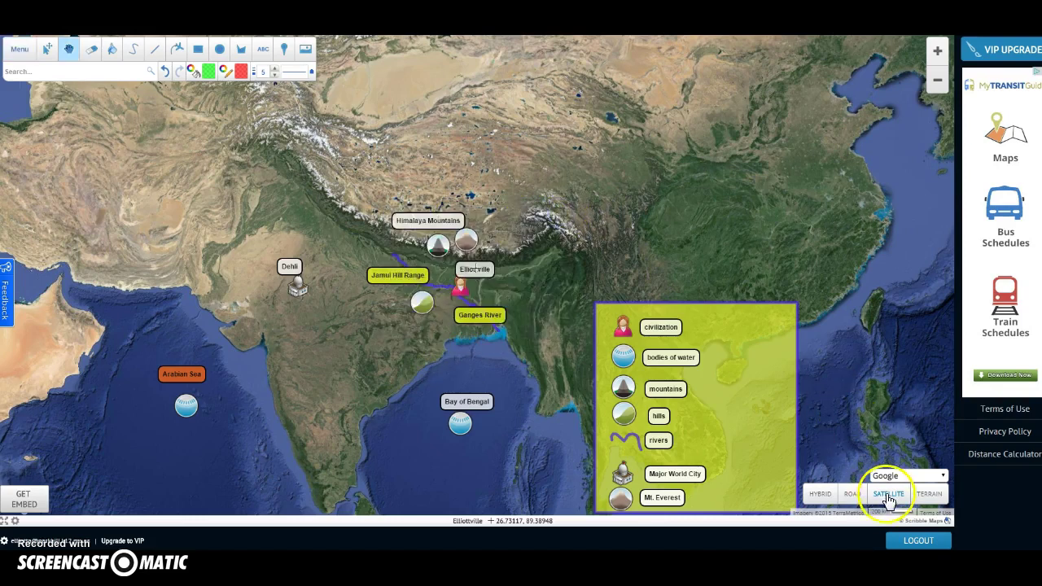
{"action": "left_click", "coordinate": [818, 494]}
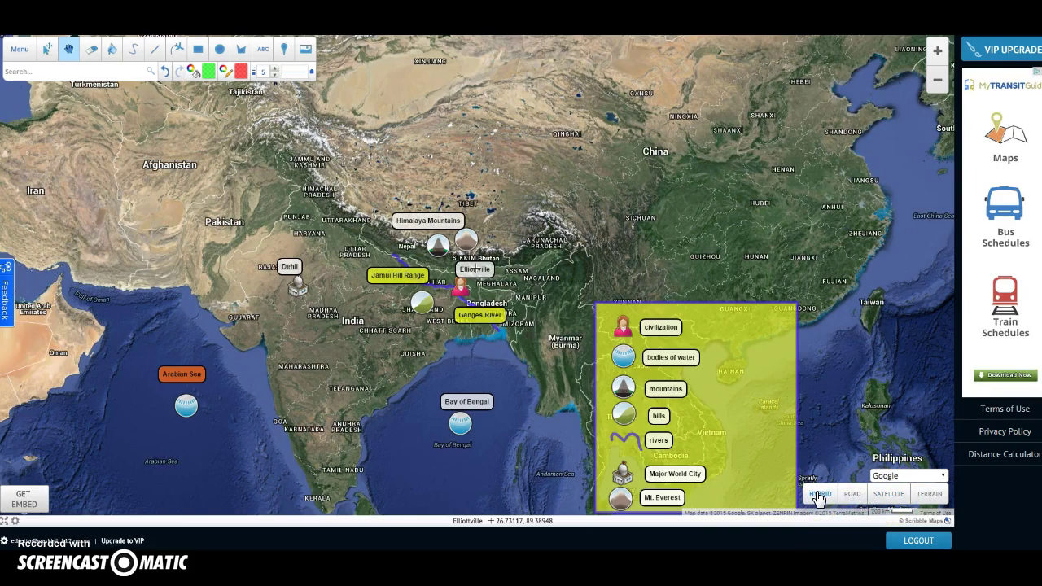
{"action": "left_click", "coordinate": [885, 496]}
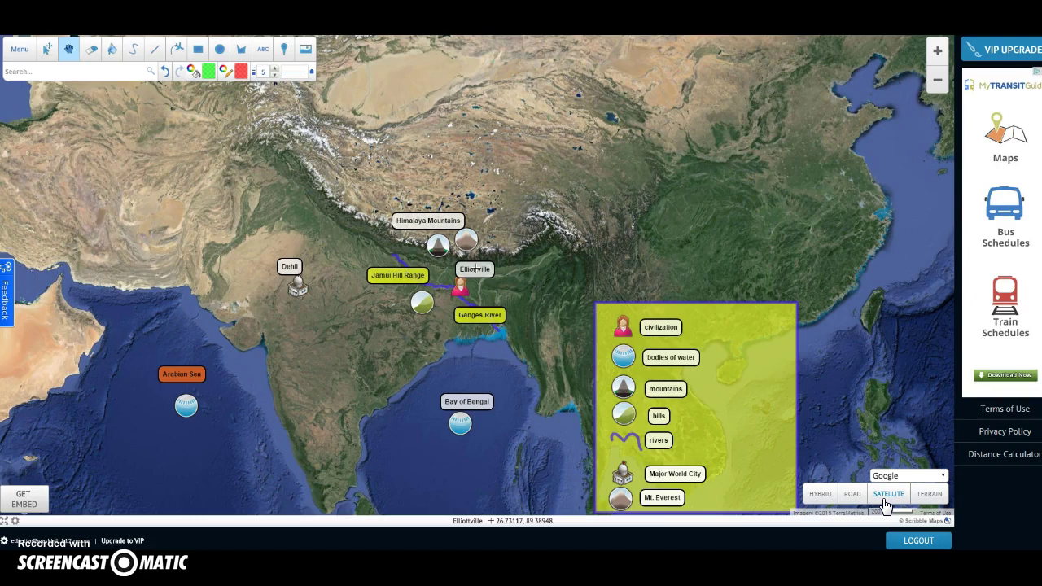
{"action": "left_click", "coordinate": [19, 54]}
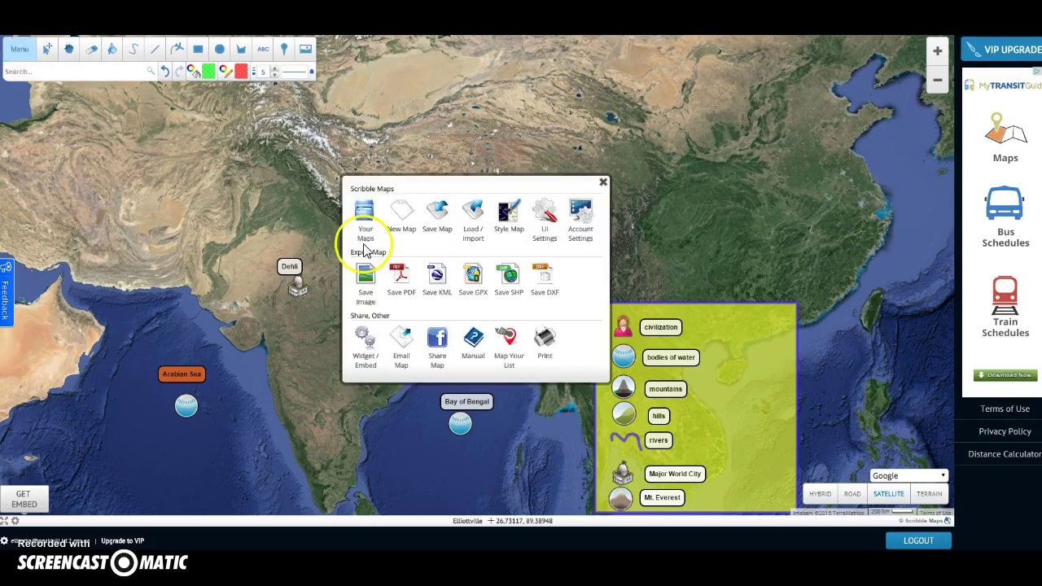
- Re-save the map and copy its edit link to the clipboard
{"action": "left_click", "coordinate": [437, 236]}
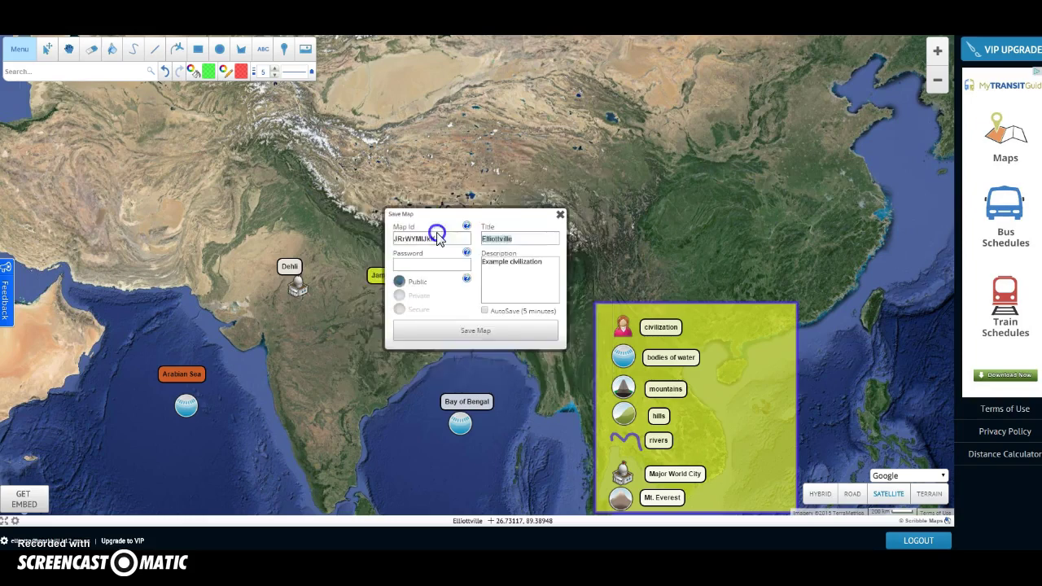
{"action": "left_click", "coordinate": [454, 332]}
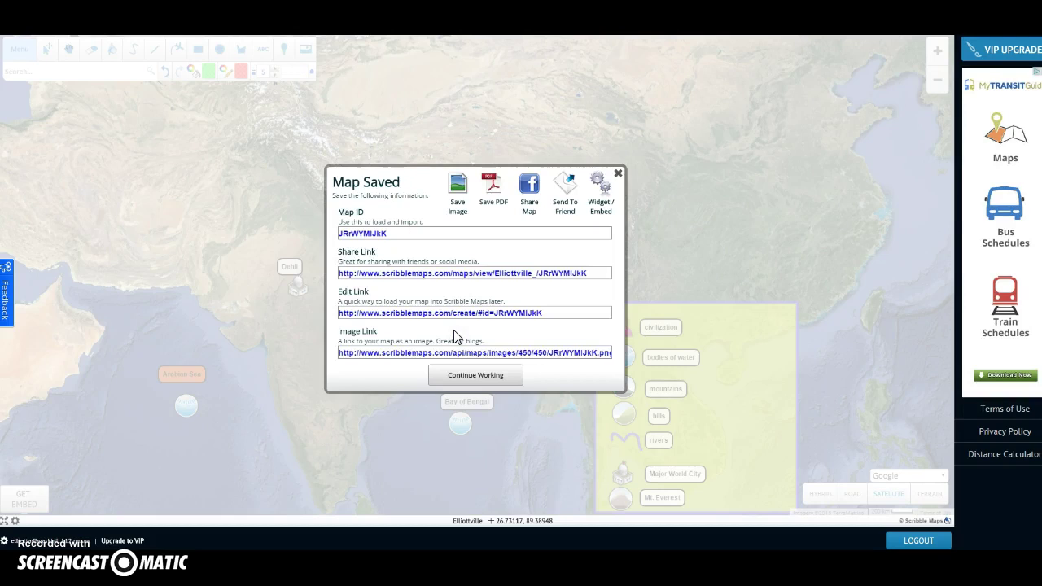
{"action": "left_click", "coordinate": [597, 274]}
{"action": "left_click_drag", "start_coordinate": [611, 314], "coordinate": [502, 314]}
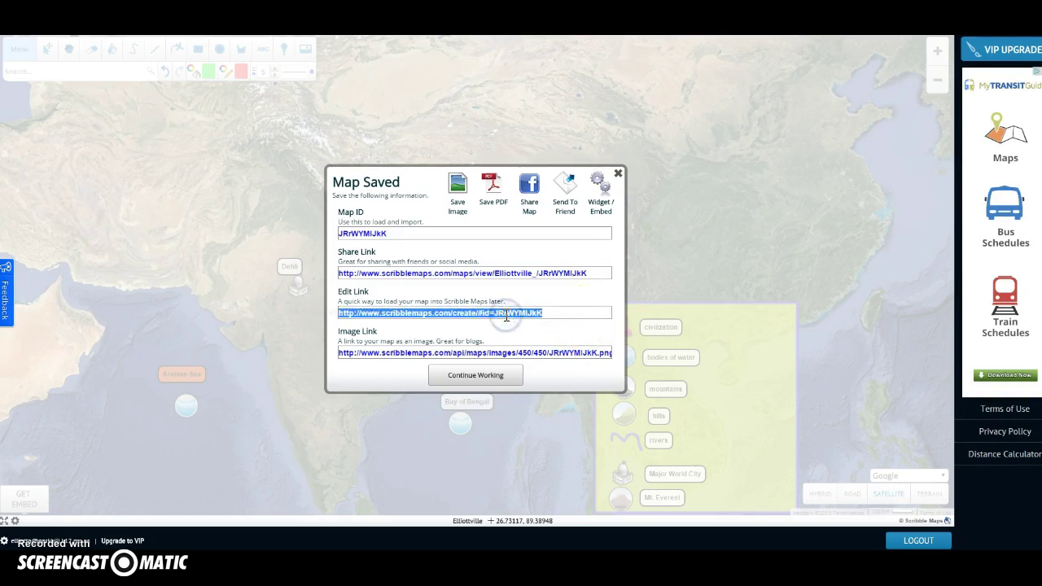
{"action": "right_click", "coordinate": [505, 315]}
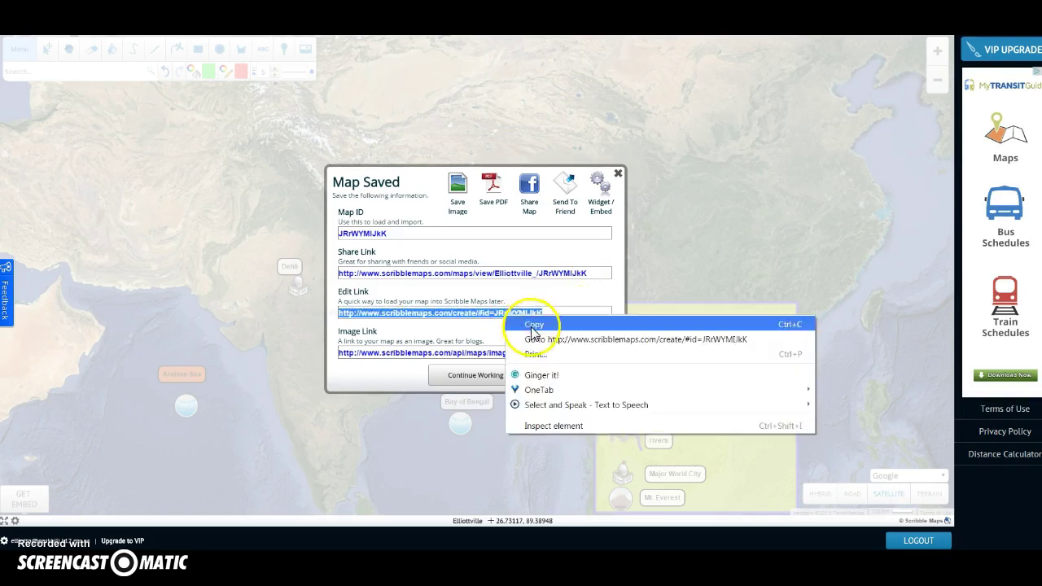
{"action": "left_click", "coordinate": [531, 325]}
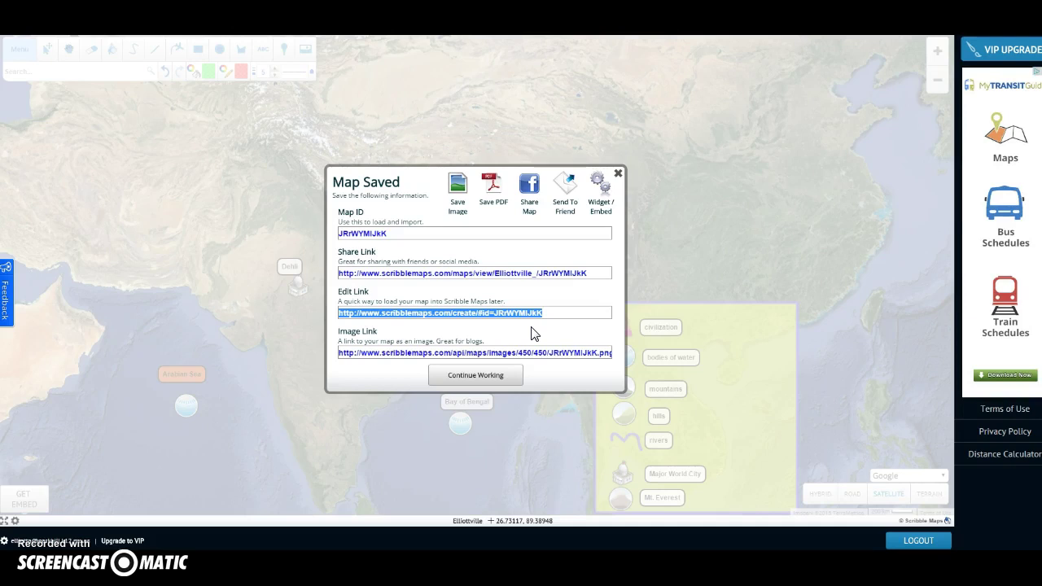
{"action": "left_click", "coordinate": [501, 381]}
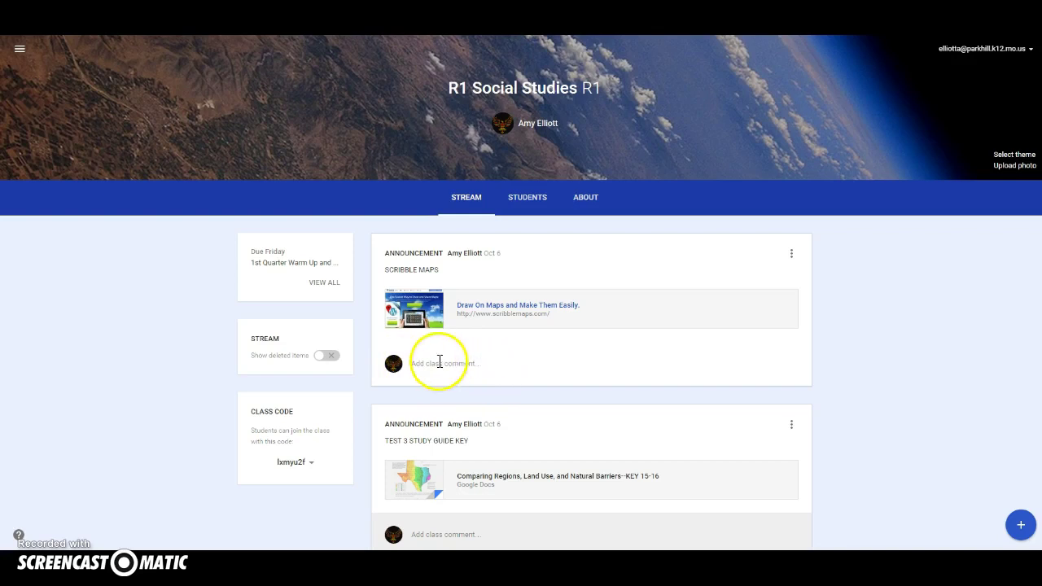
- Comment the map's edit link on the Scribble Maps announcement, post it, and open it
{"action": "left_click", "coordinate": [439, 362]}
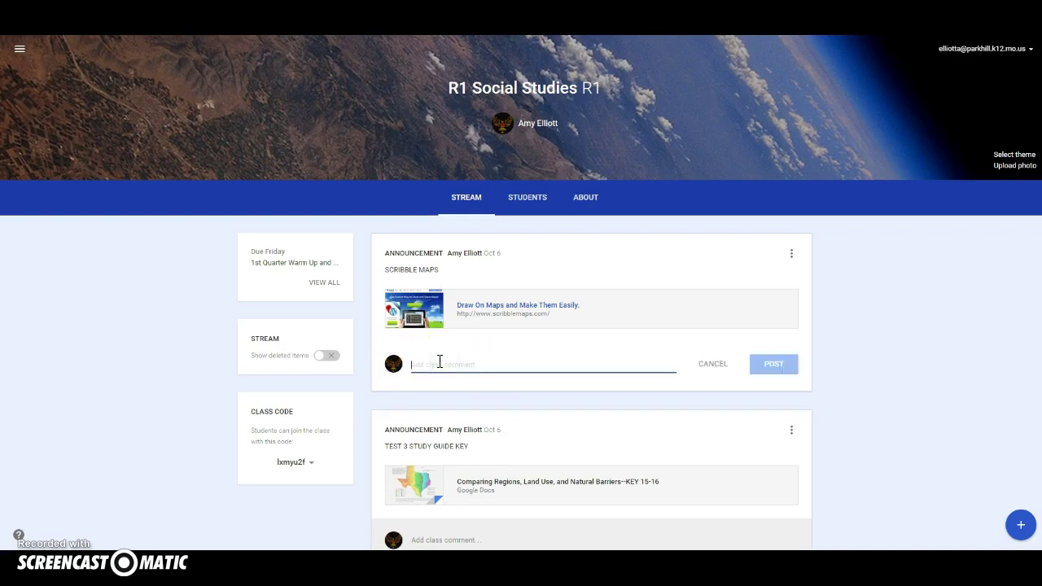
{"action": "key", "text": "ctrl+v"}
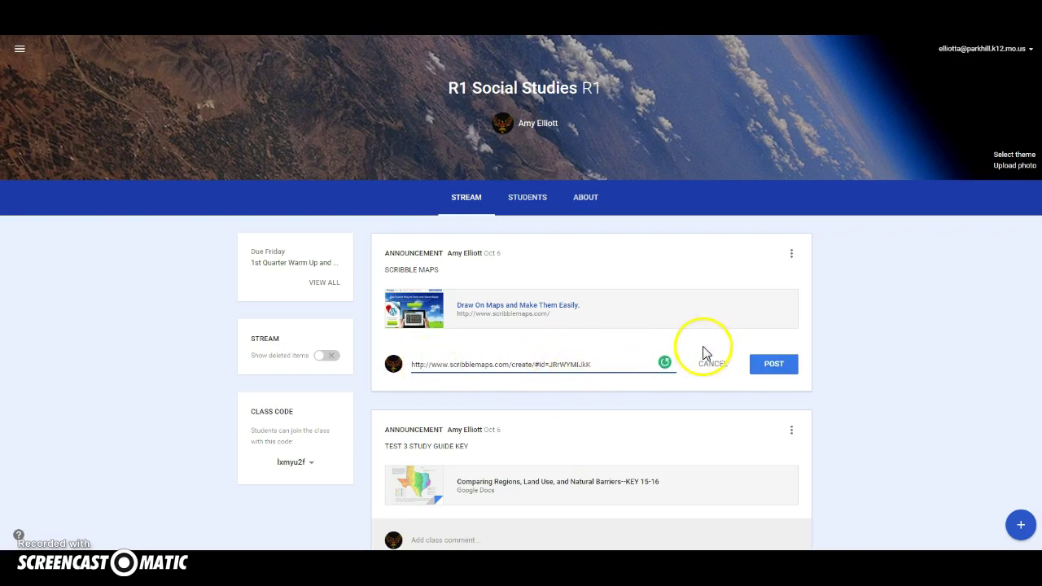
{"action": "left_click", "coordinate": [774, 368]}
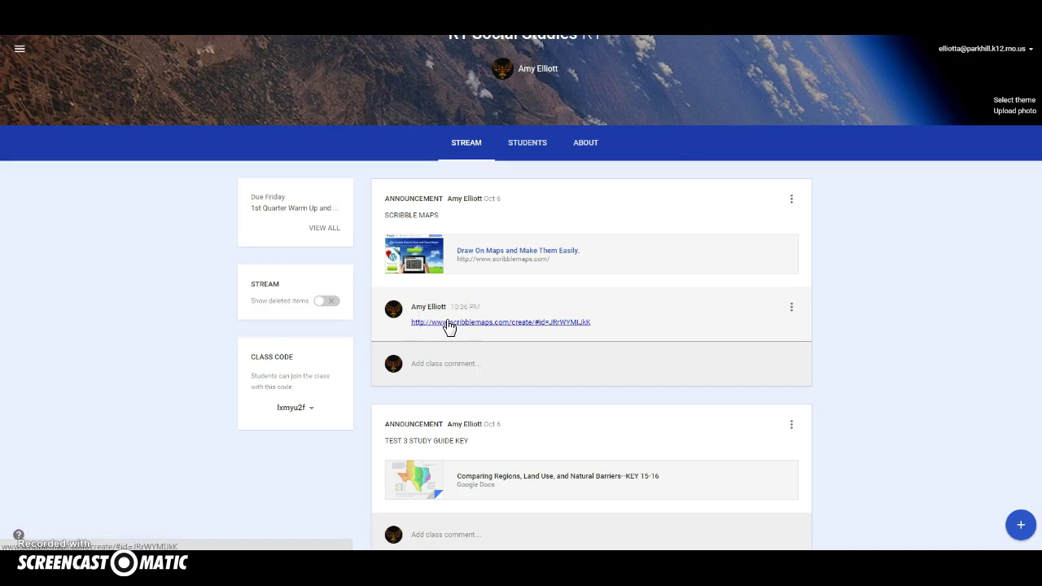
{"action": "left_click", "coordinate": [533, 324]}
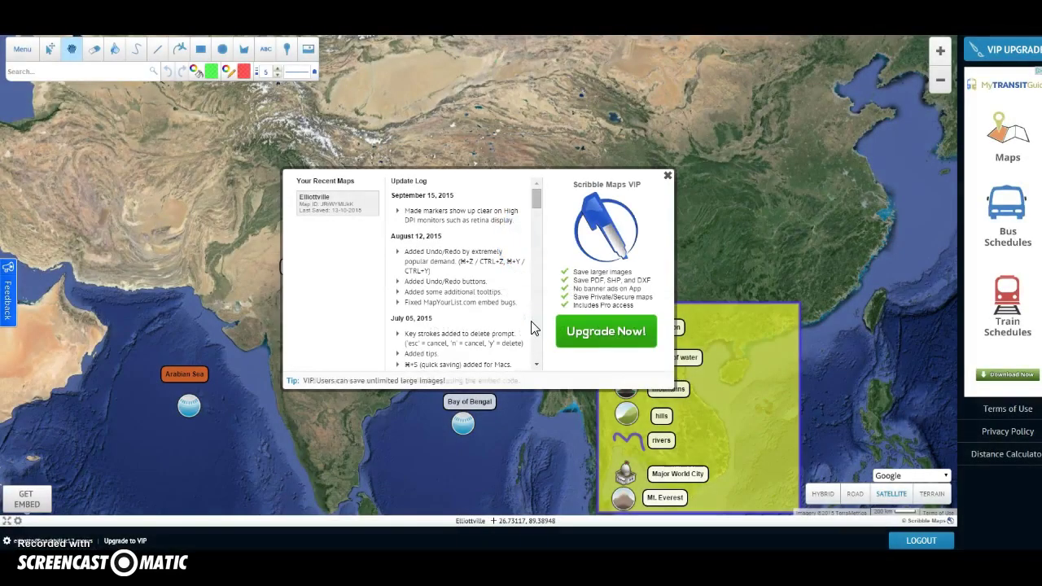
- Close the Update Log / VIP popup to reveal the shared Elliottville map
{"action": "left_click", "coordinate": [669, 176]}
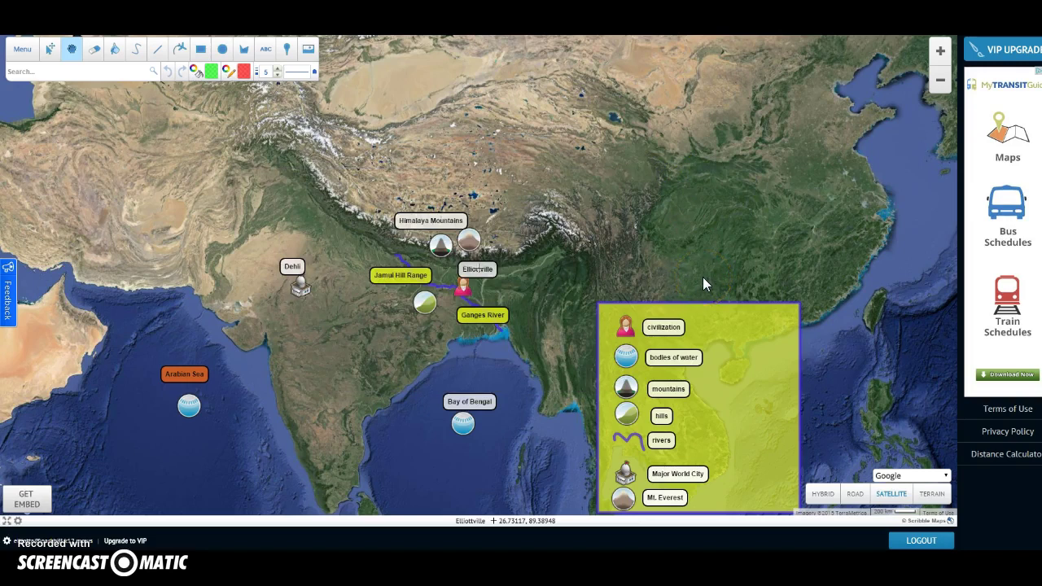
{"action": "left_click", "coordinate": [830, 495]}
{"action": "left_click", "coordinate": [893, 495]}
{"action": "left_click", "coordinate": [517, 62]}
{"action": "left_click", "coordinate": [675, 109]}
{"action": "left_click", "coordinate": [609, 90]}
{"action": "left_click", "coordinate": [94, 334]}
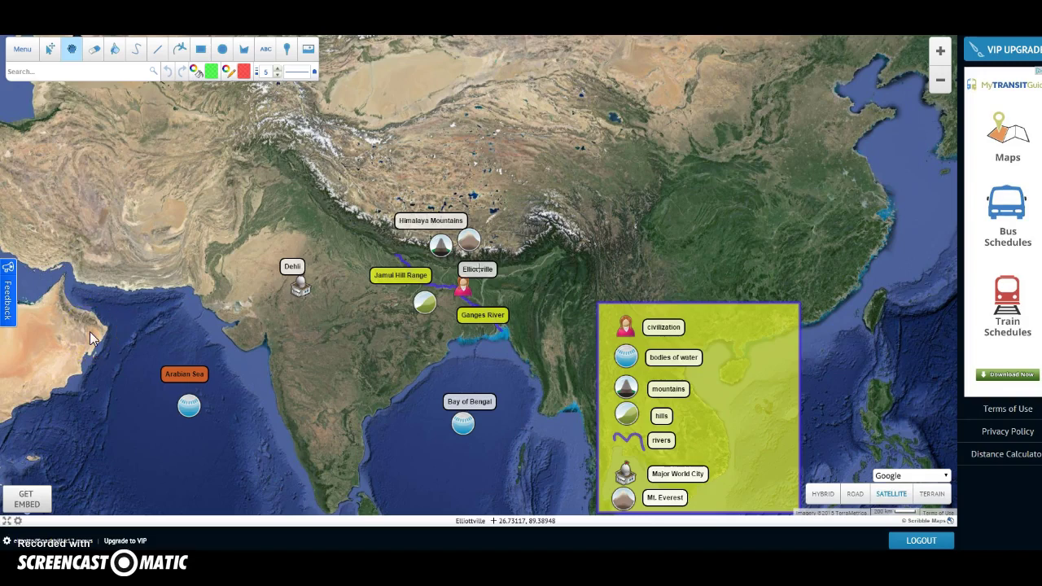